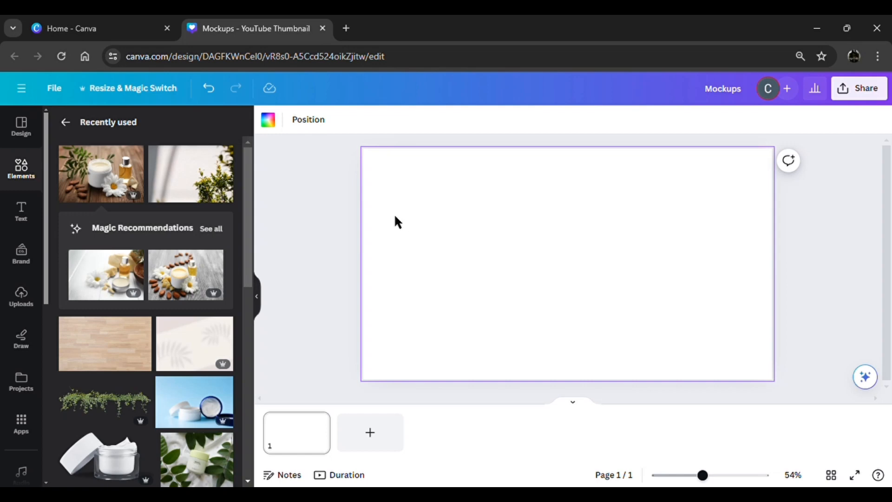
- Add the cream jar and oil bottle photo to the page and open the Mockups app for it
left_click(107, 182)
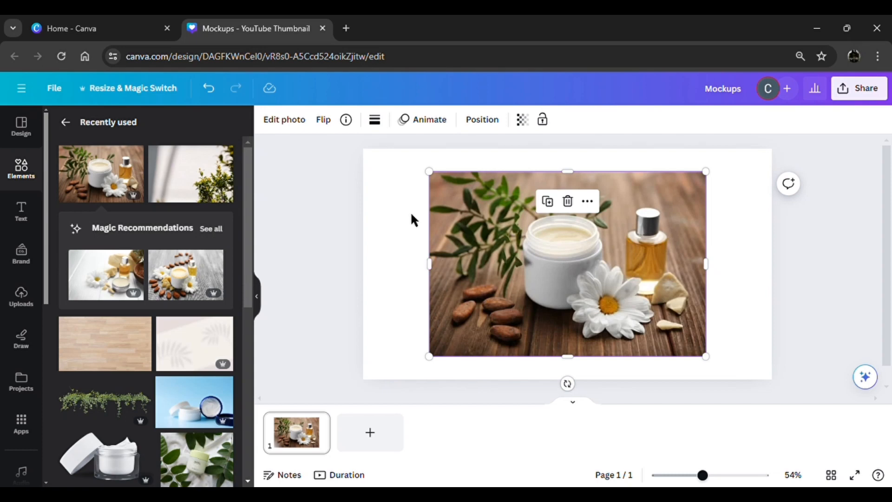
left_click(297, 126)
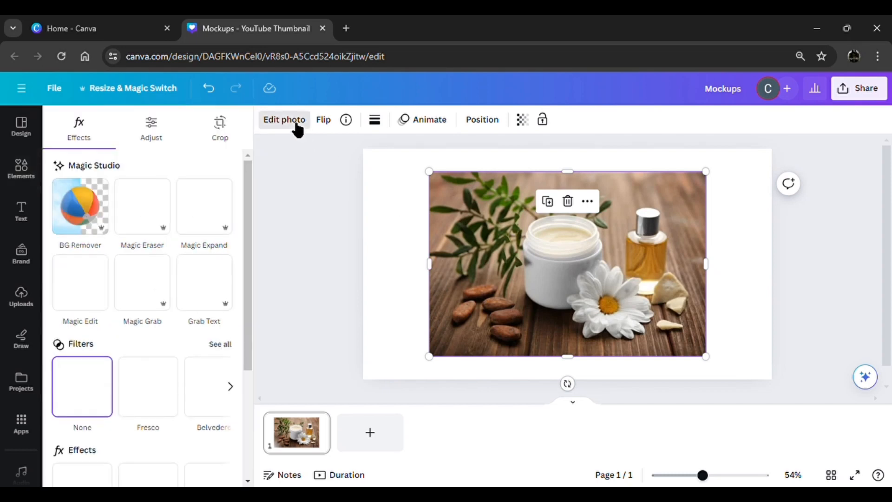
scroll(228, 351, "down", 2)
scroll(228, 354, "down", 1)
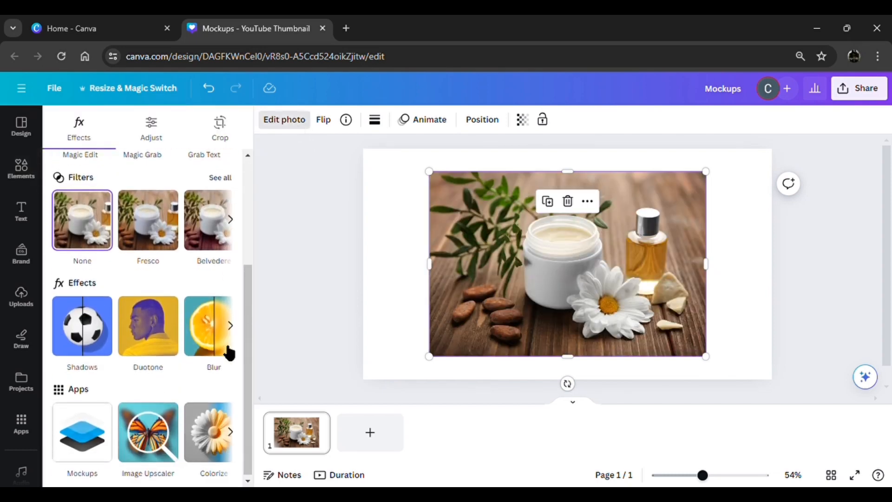
left_click(97, 448)
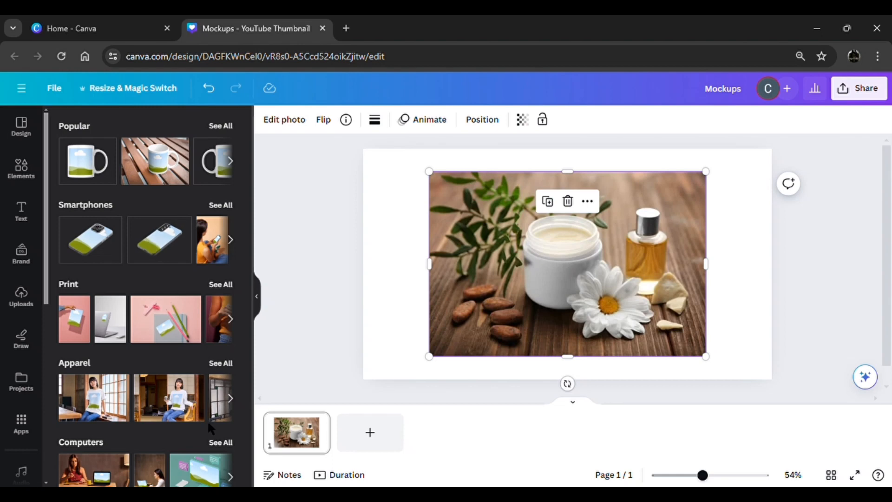
- Place the photo in the angled desktop monitor mockup from the Computers collection
scroll(204, 414, "down", 3)
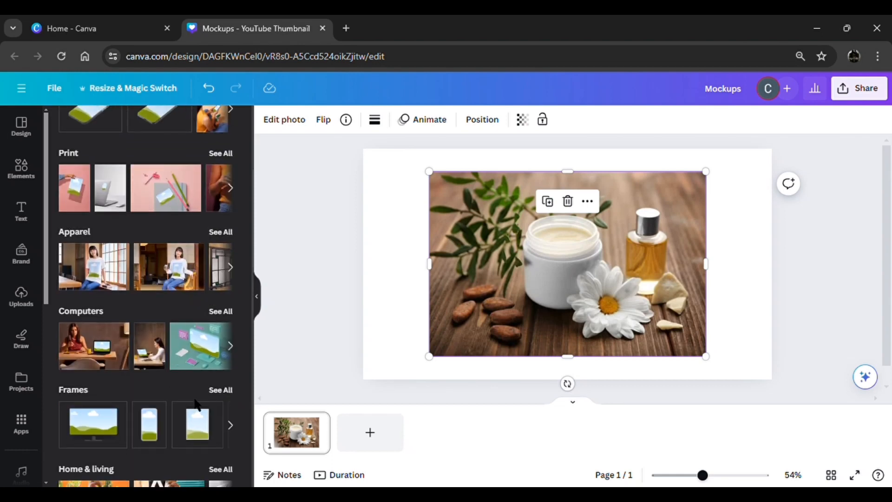
left_click(225, 310)
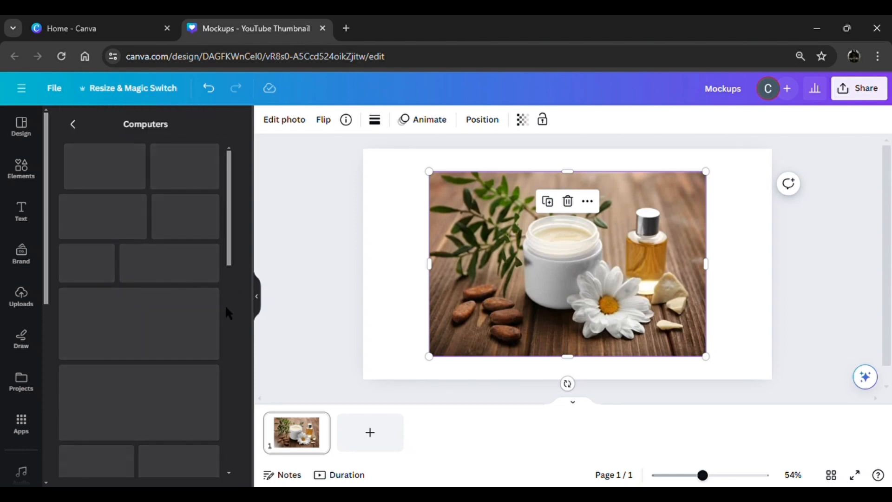
scroll(126, 382, "down", 3)
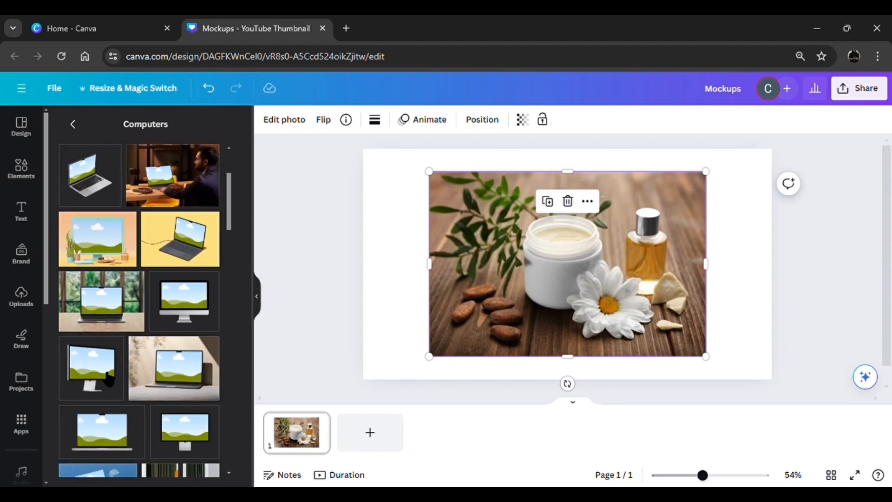
left_click(109, 379)
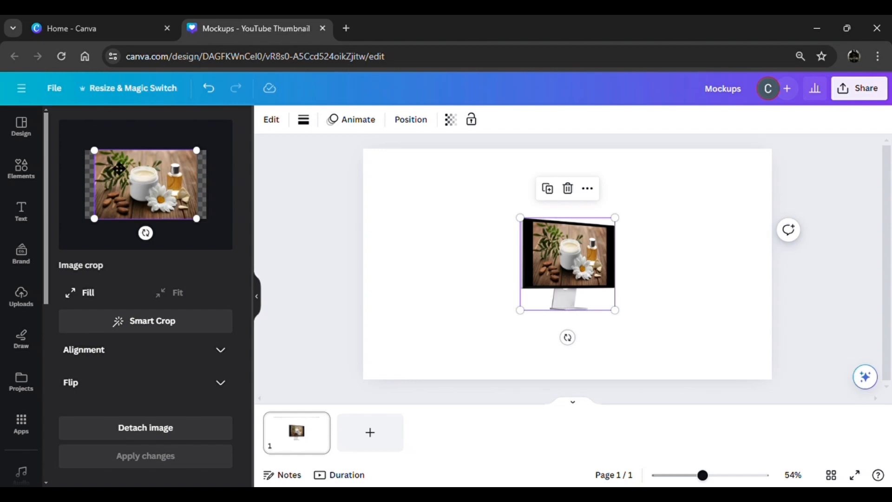
- Enlarge and centre the photo's crop so it fills the monitor screen, and apply the changes
left_click_drag(95, 150, 77, 147)
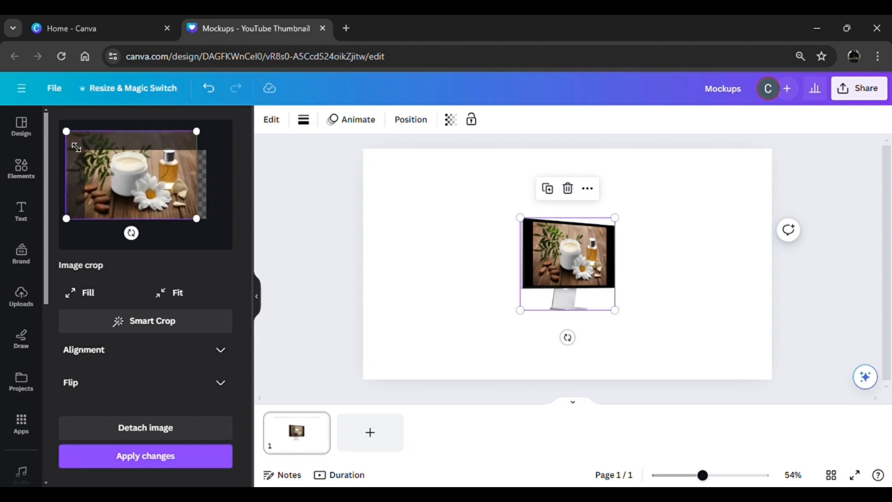
left_click_drag(122, 178, 152, 205)
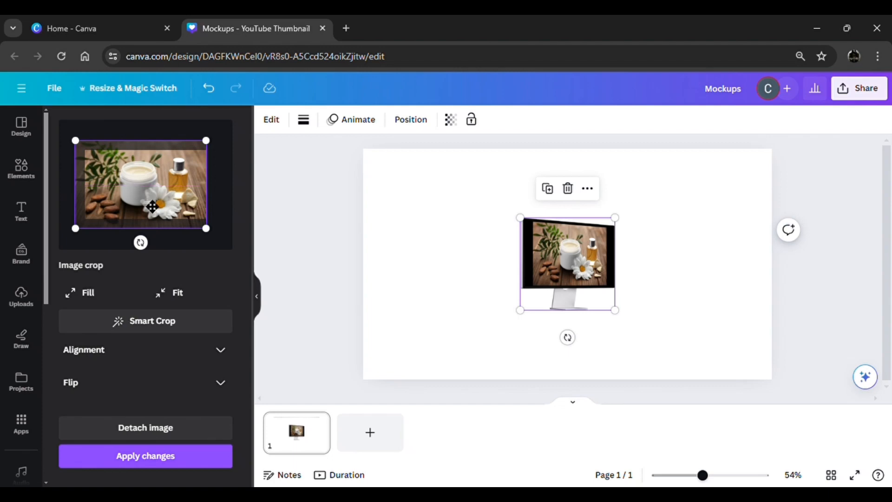
left_click(147, 460)
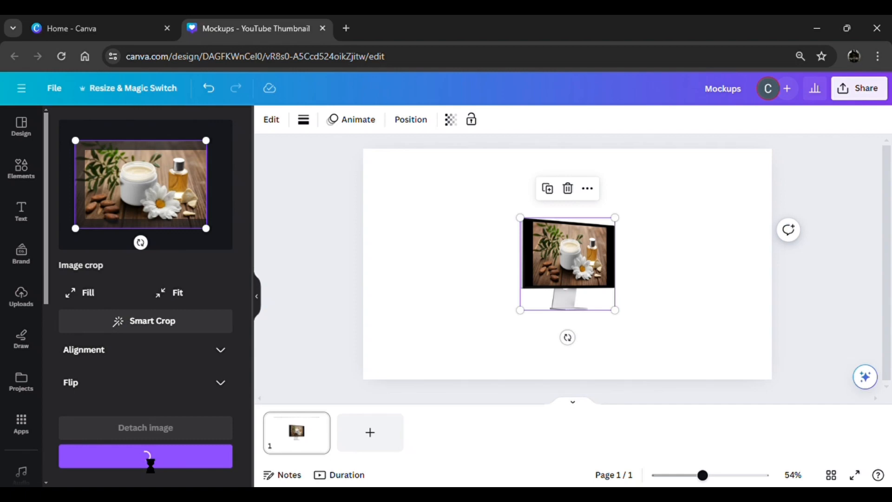
left_click(271, 329)
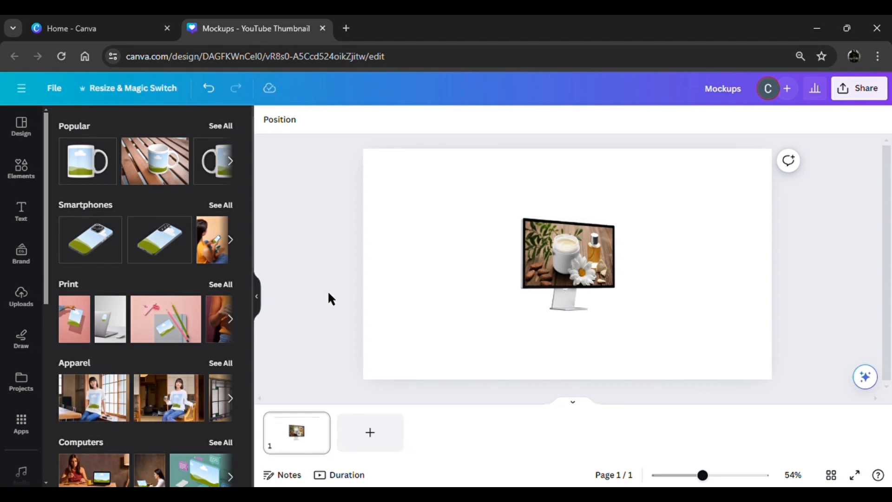
- Add the cream jar and oil bottle photo to the page again and open the Mockups app for this copy
left_click(33, 179)
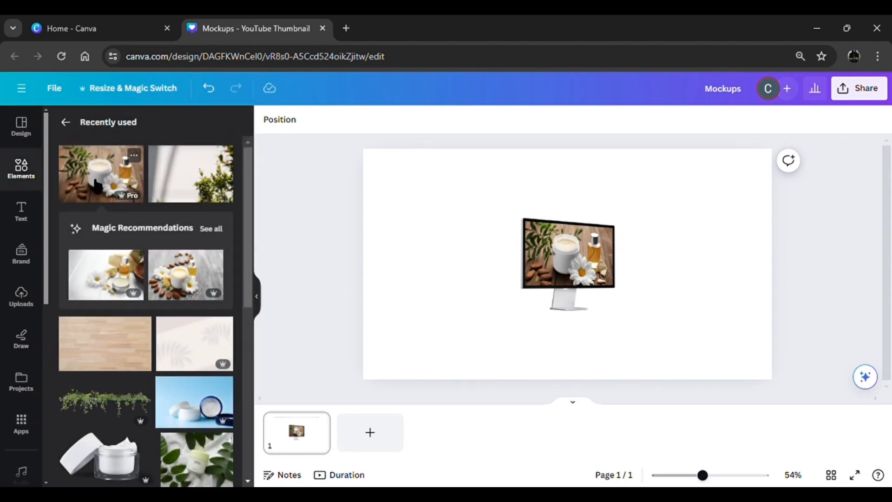
left_click(96, 184)
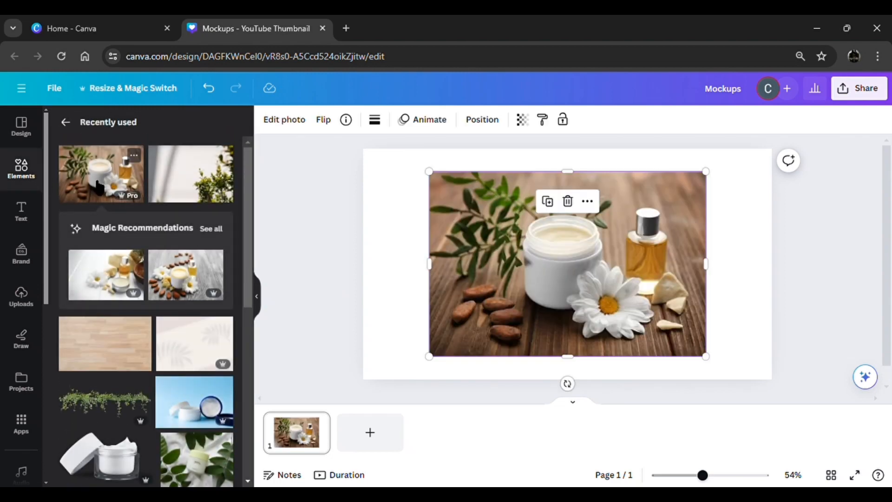
left_click(305, 128)
scroll(125, 408, "down", 2)
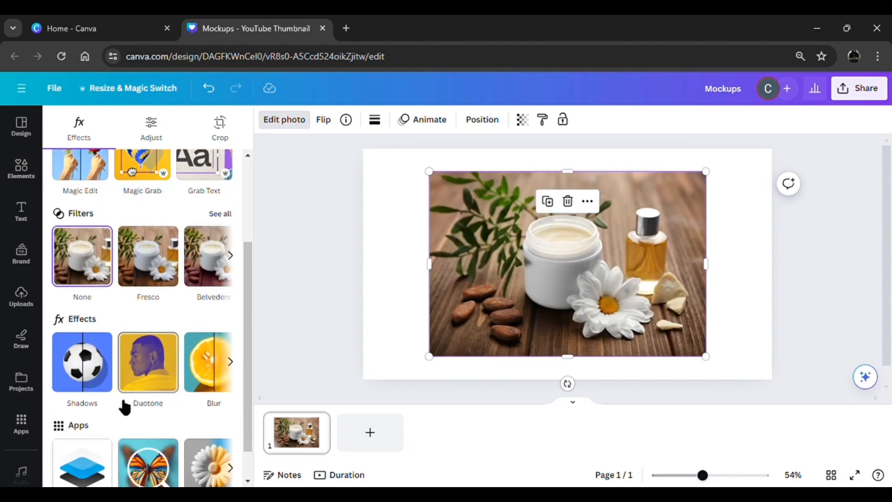
scroll(125, 408, "down", 2)
left_click(93, 423)
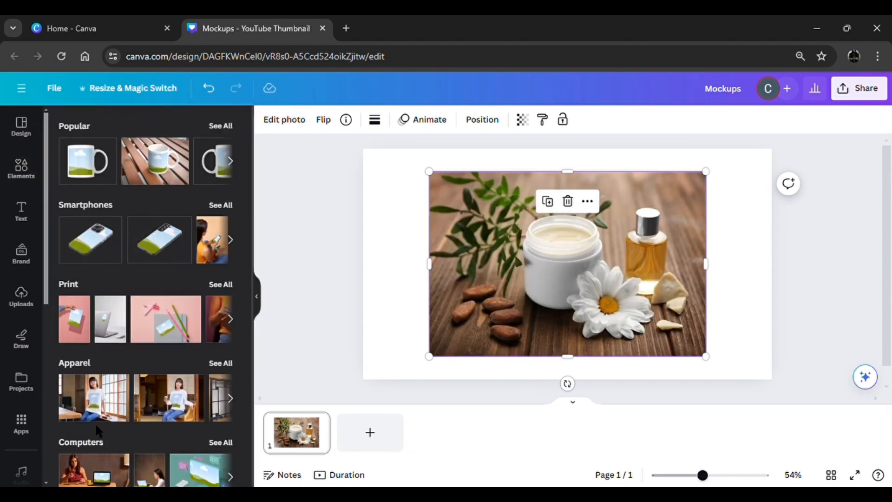
- Place the second photo in the upright front-facing phone mockup from the Smartphones collection
left_click(224, 206)
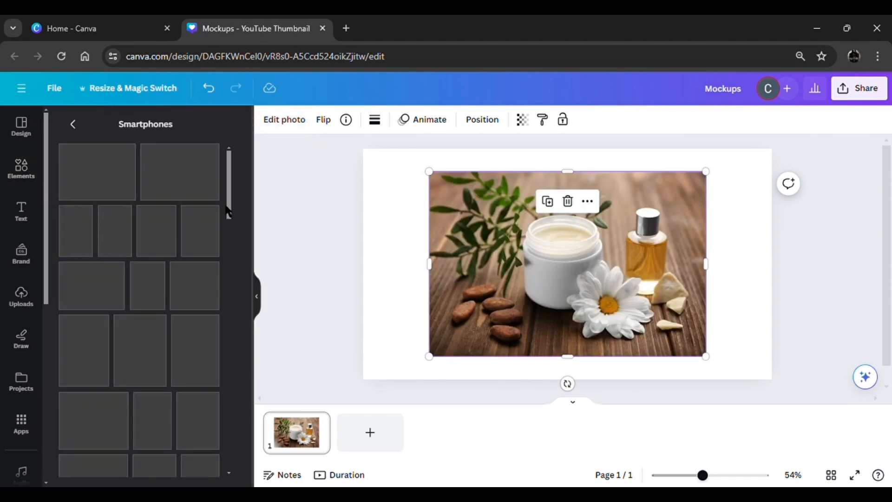
scroll(228, 211, "down", 2)
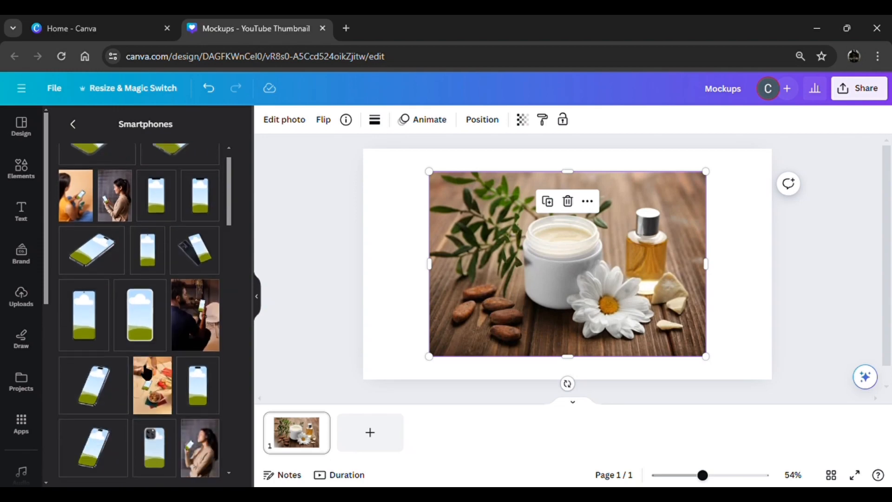
left_click(85, 296)
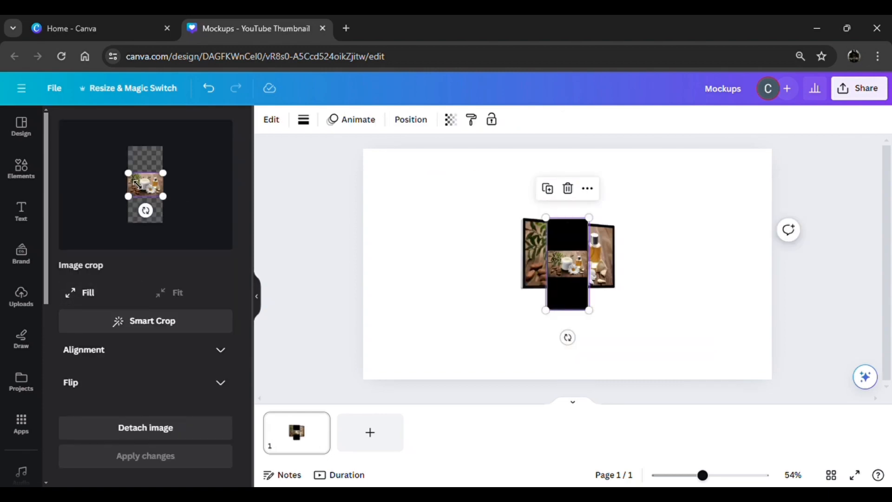
- Enlarge and reposition the phone's photo crop so the cream jar fills its screen, and apply the changes
left_click_drag(134, 185, 59, 126)
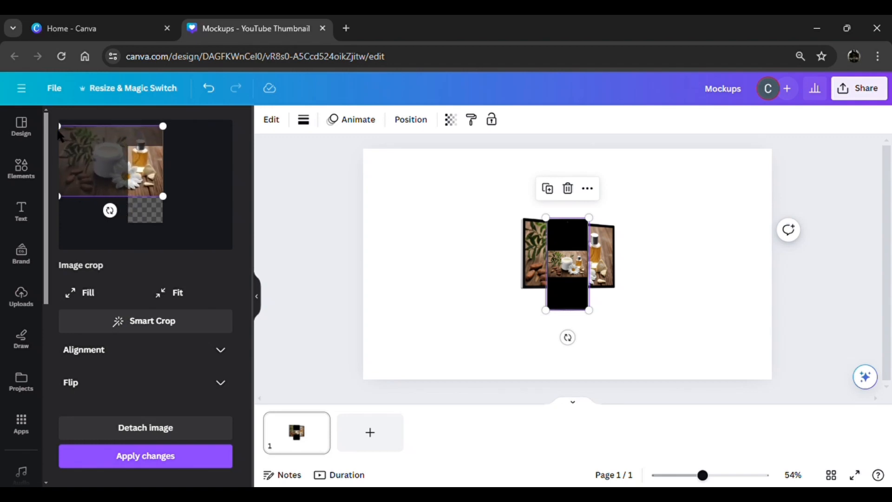
left_click_drag(104, 167, 137, 188)
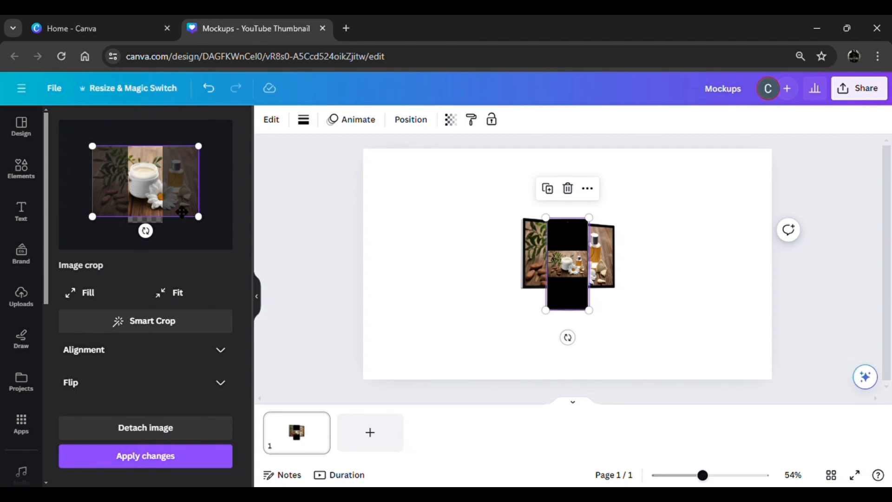
mouse_move(207, 225)
left_mouse_down()
mouse_move(215, 237)
mouse_move(207, 222)
left_mouse_up()
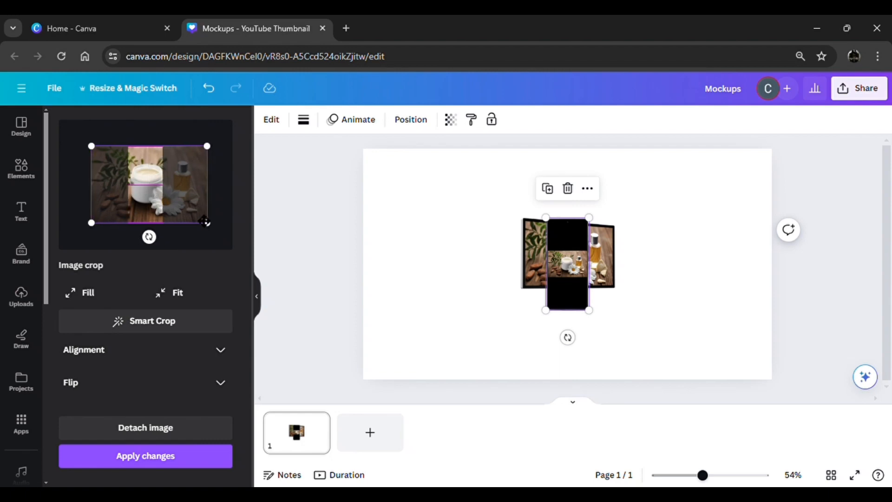
left_click(179, 463)
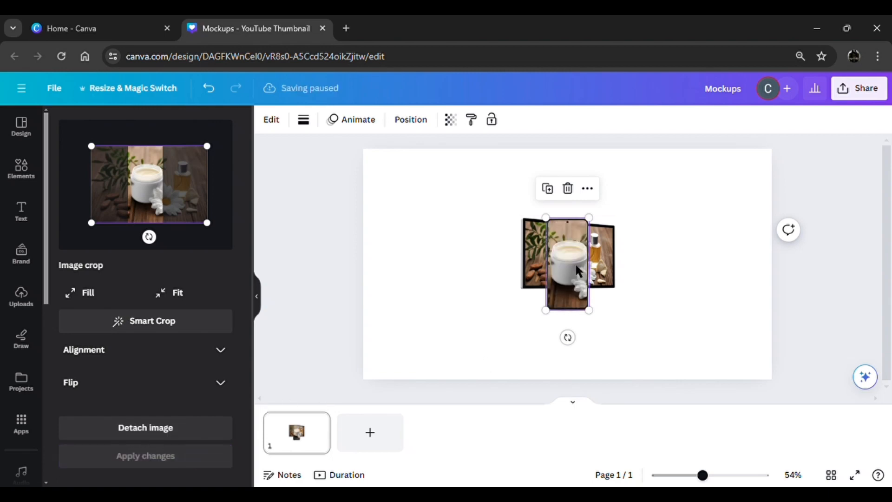
- Move the phone to the monitor's lower-left corner, then enlarge the monitor and position it behind the phone
left_click_drag(579, 261, 516, 308)
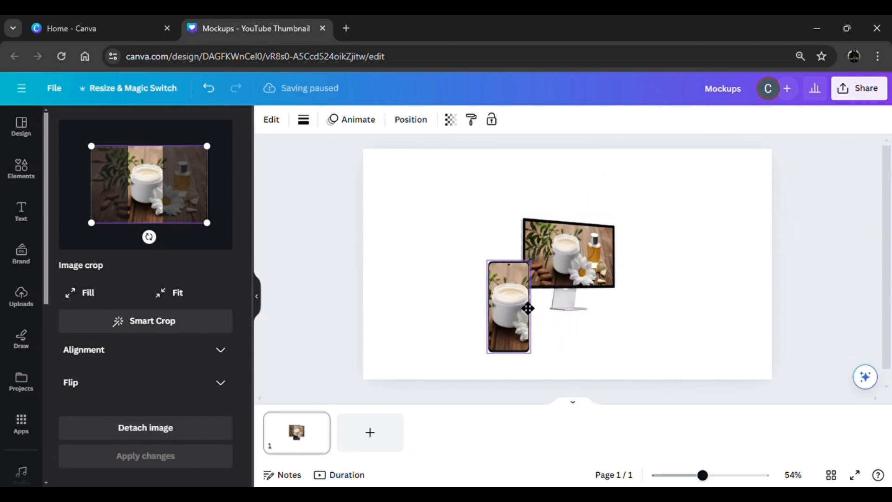
left_click(548, 294)
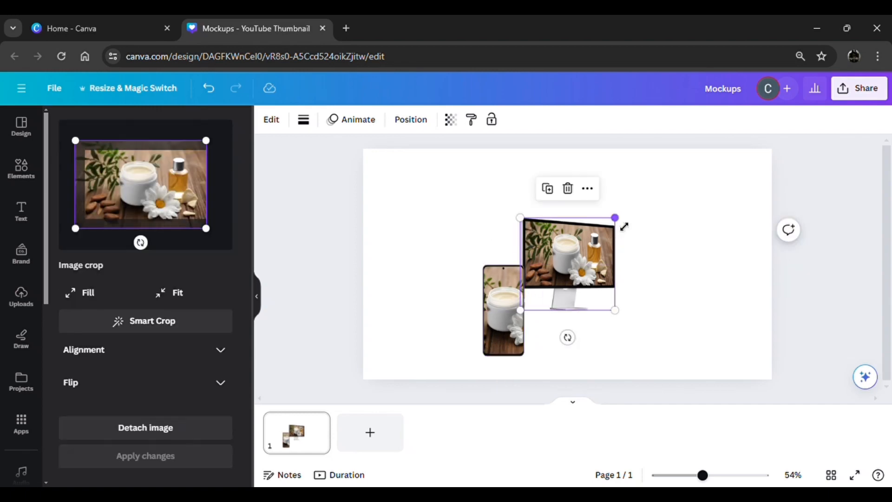
left_click_drag(615, 218, 685, 186)
left_click_drag(651, 219, 637, 243)
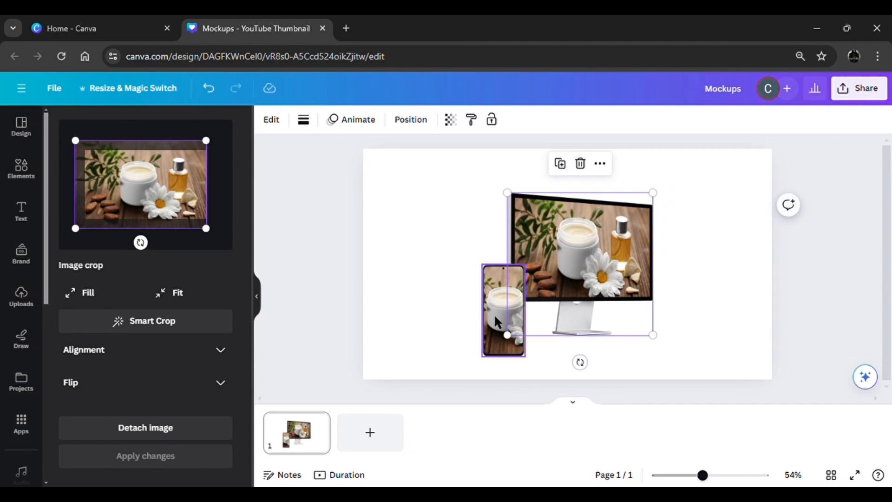
- Duplicate the phone mockup and arrange the two phones at the monitor's lower-left and lower-right corners
left_click(450, 314)
left_click_drag(494, 314, 672, 320)
left_click(499, 235)
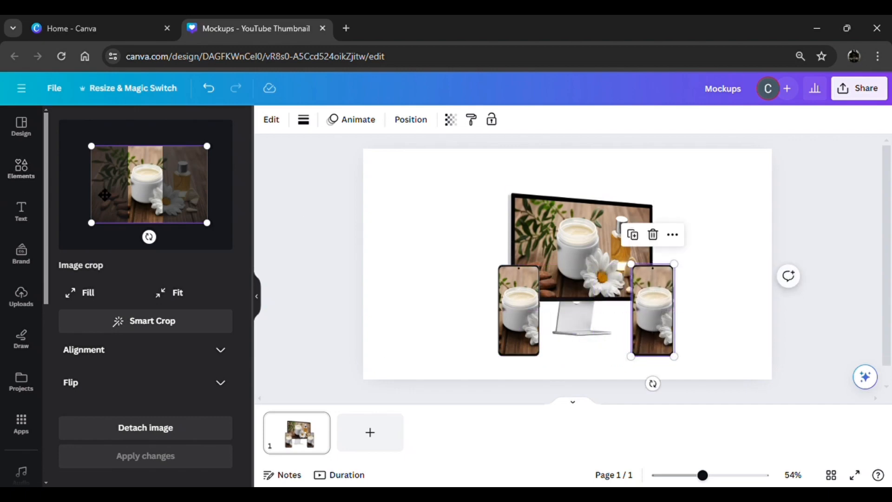
- Shift the right phone's photo crop to show the oil bottle, and apply the changes
left_click_drag(144, 202, 111, 207)
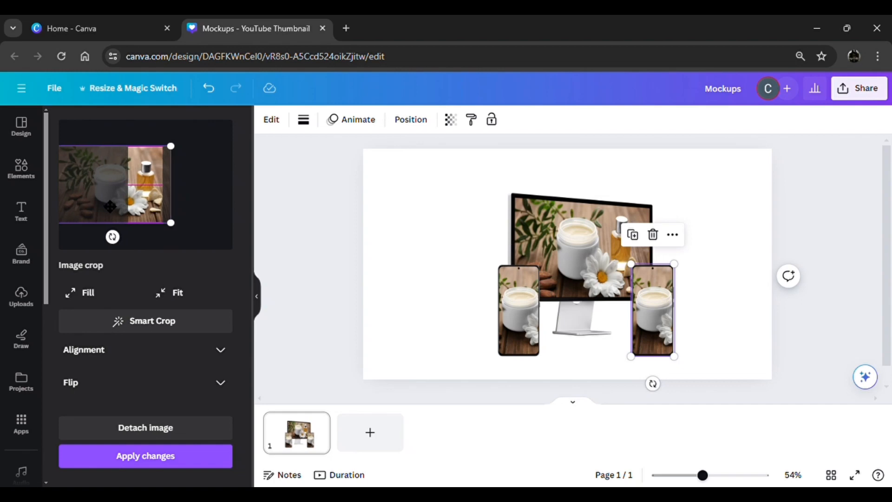
left_click(170, 458)
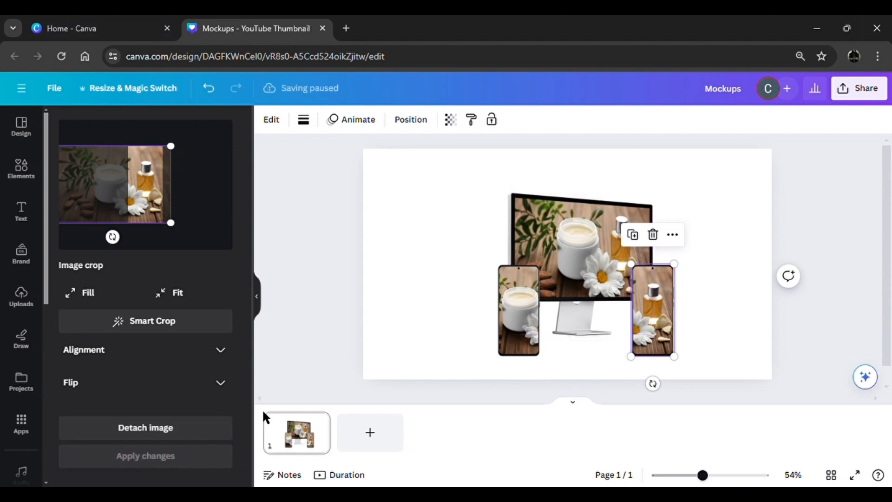
left_click(350, 316)
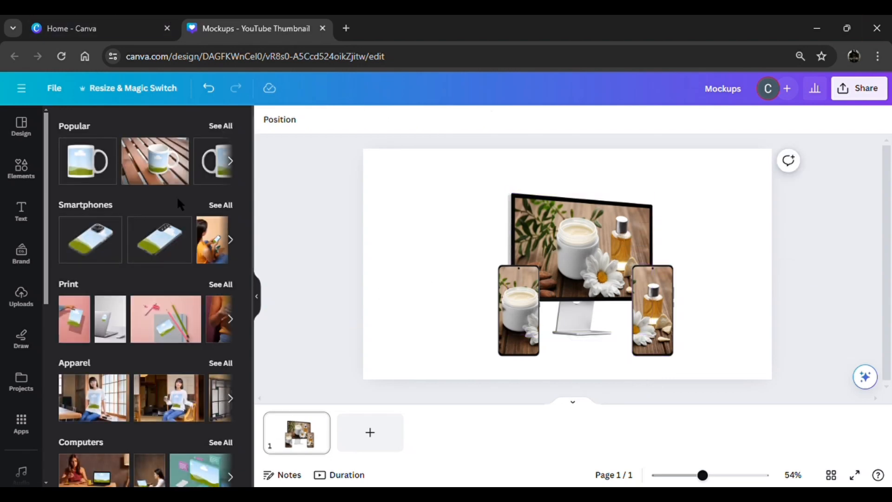
- Lock the monitor mockup in place
left_click(587, 285)
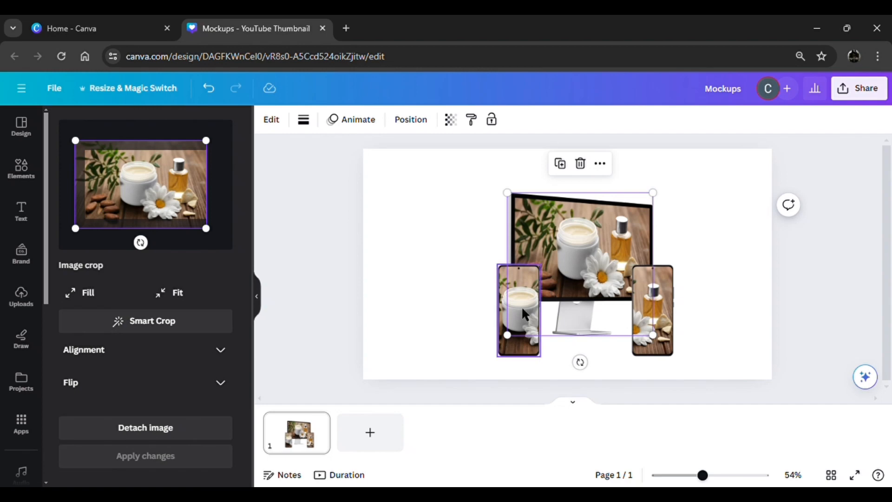
left_click(491, 121)
left_click(341, 304)
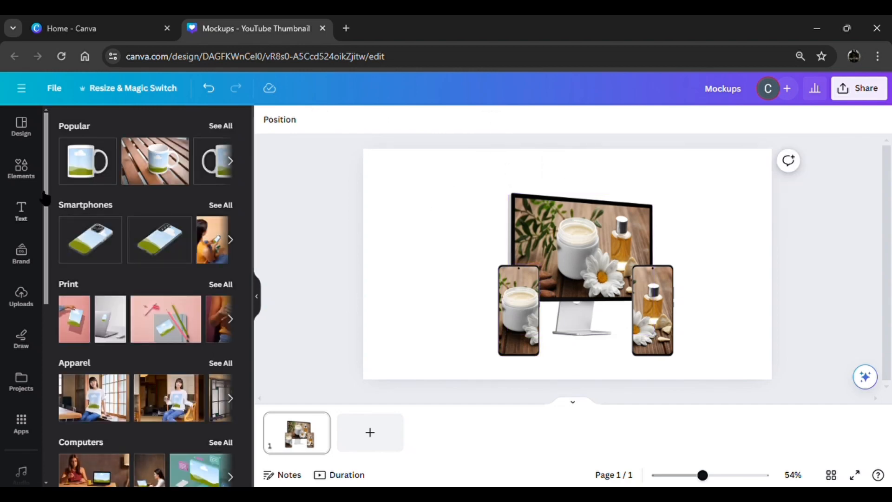
- Add the recently used hanging ivy graphic, shrink it to about the monitor's width and place it along the monitor's top edge
left_click(31, 178)
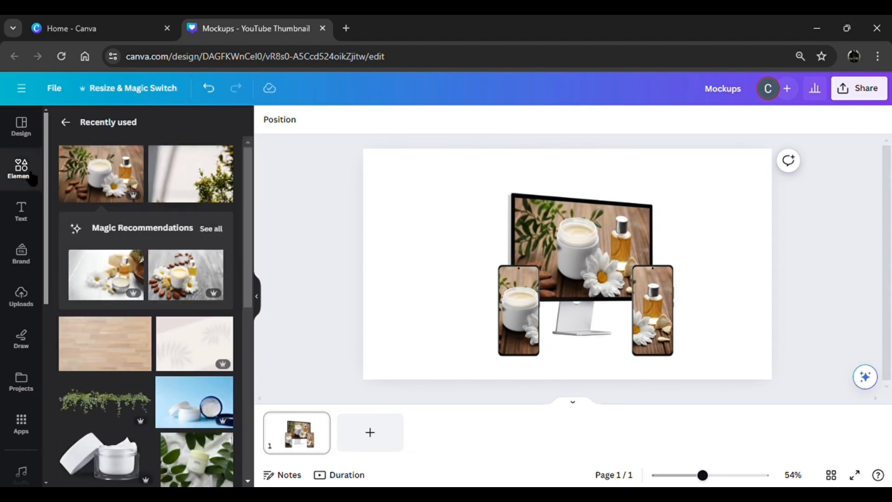
left_click(118, 405)
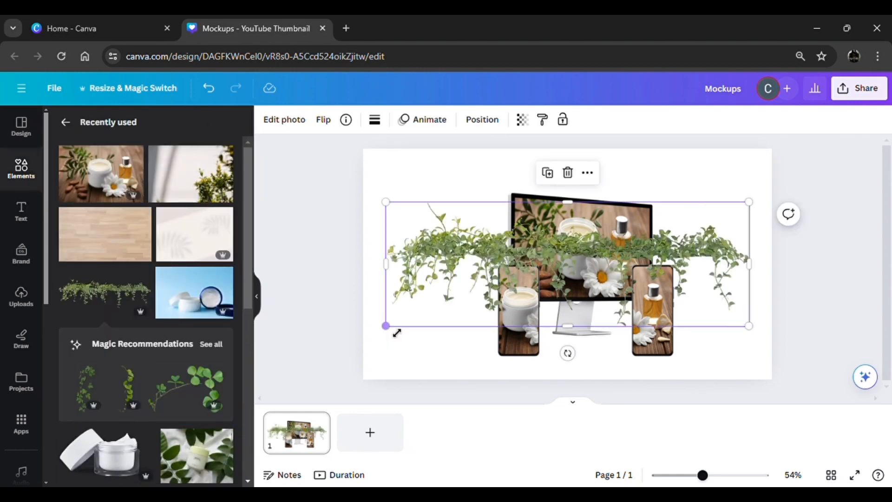
left_click_drag(396, 331, 579, 257)
left_click_drag(664, 234, 582, 205)
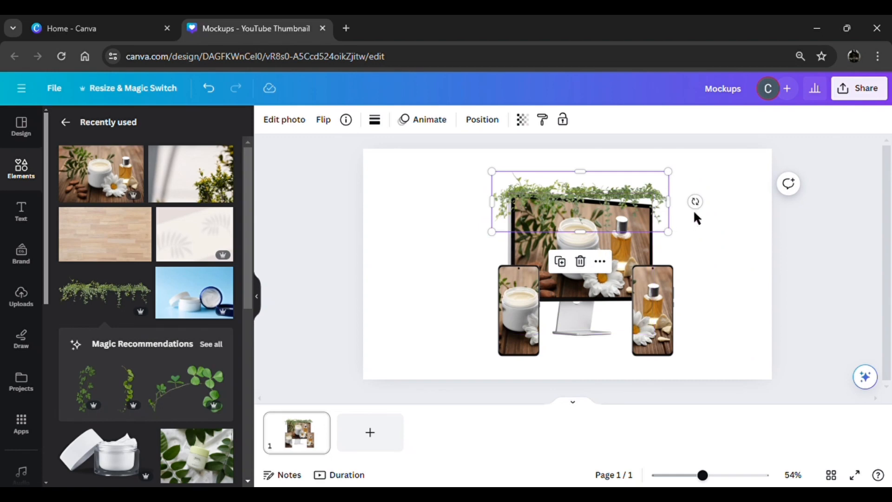
- Rotate the ivy graphic slightly clockwise and reposition it to follow the slope of the monitor's top edge
left_click_drag(706, 213, 703, 217)
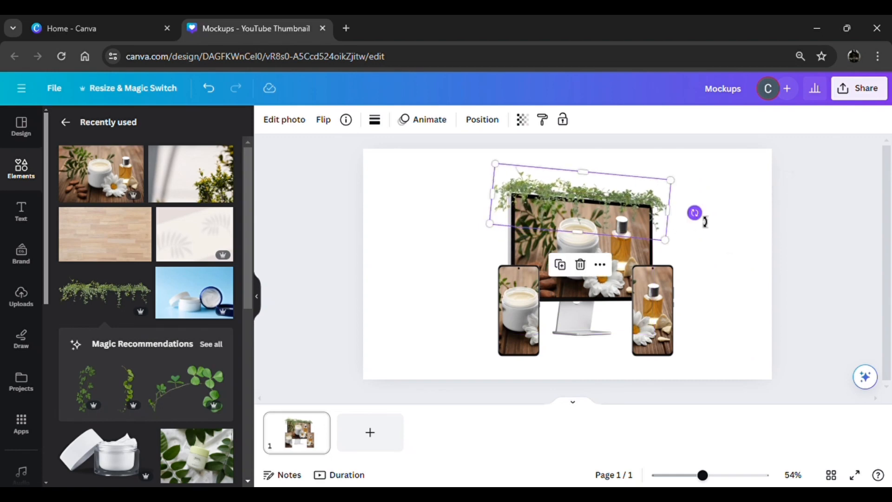
left_click_drag(615, 217, 636, 213)
- Unlock the monitor mockup, then move all mockups and the ivy together to the page's left side and enlarge them slightly
left_click(614, 287)
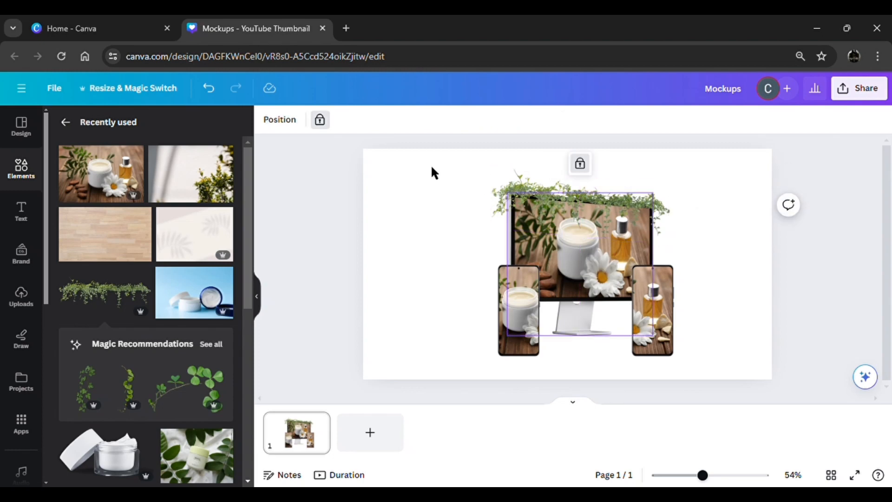
left_click(320, 120)
left_click(312, 241)
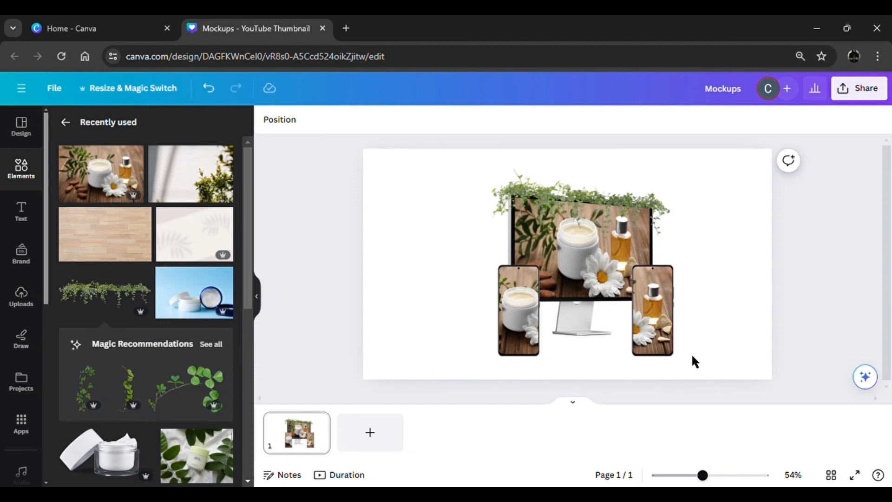
left_click_drag(692, 355, 457, 184)
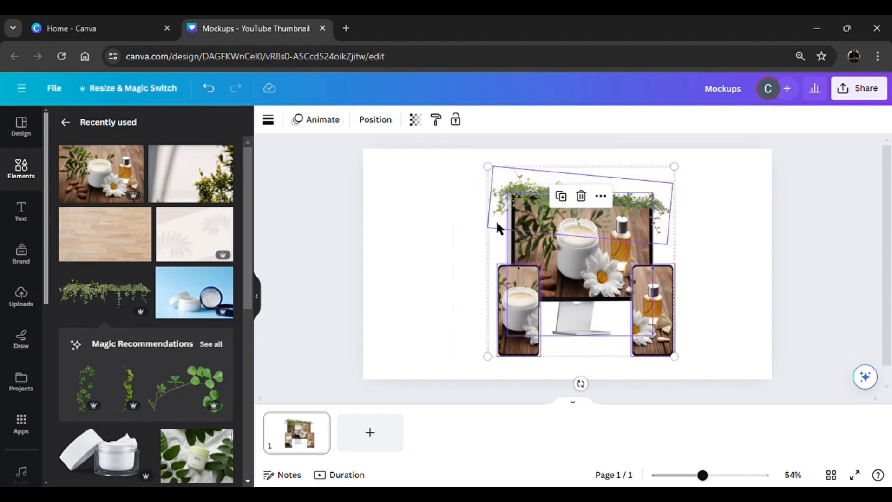
left_click_drag(581, 285, 474, 285)
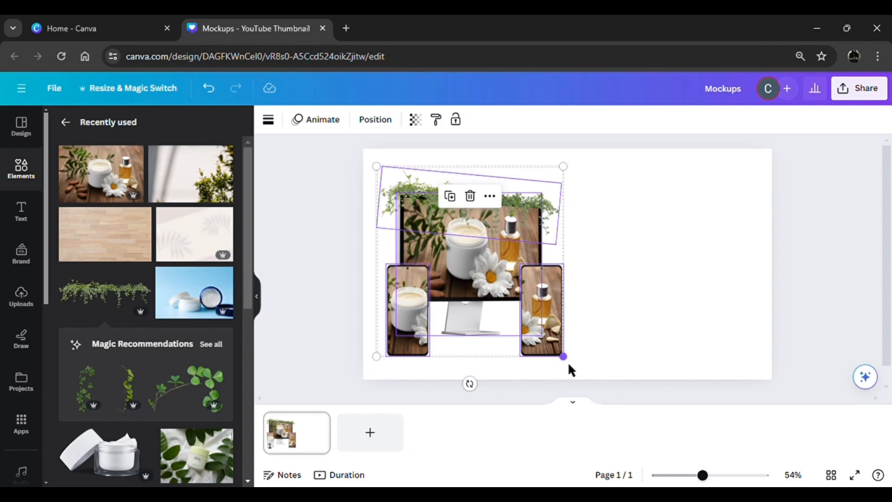
left_click_drag(572, 367, 540, 330)
left_click(311, 342)
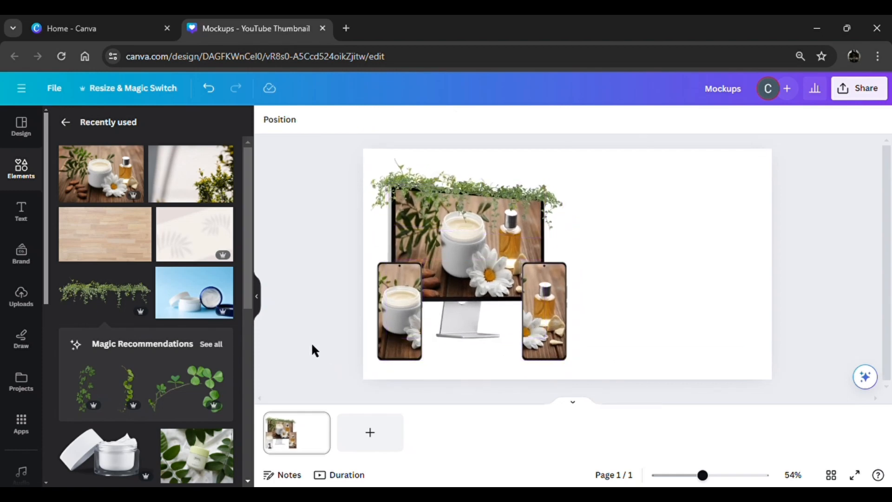
- Add the recently used photo of a sunlit wall with a green shrub and set it as the page background
left_click(201, 191)
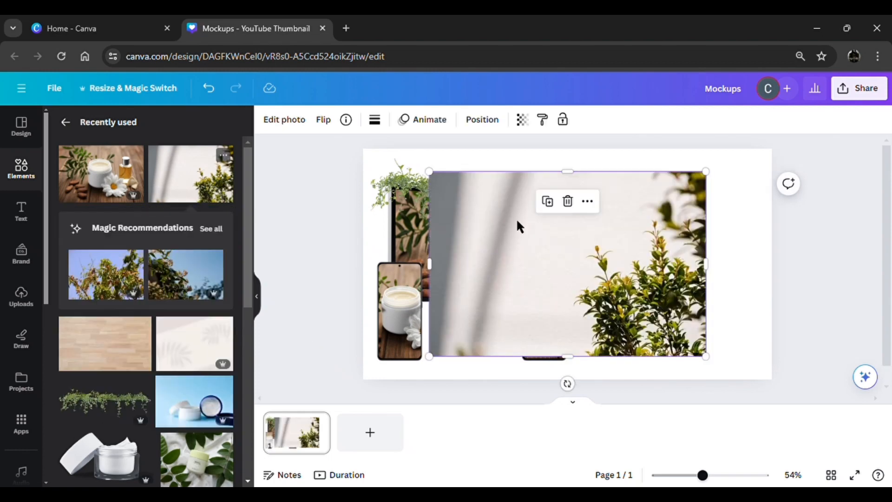
left_click(590, 203)
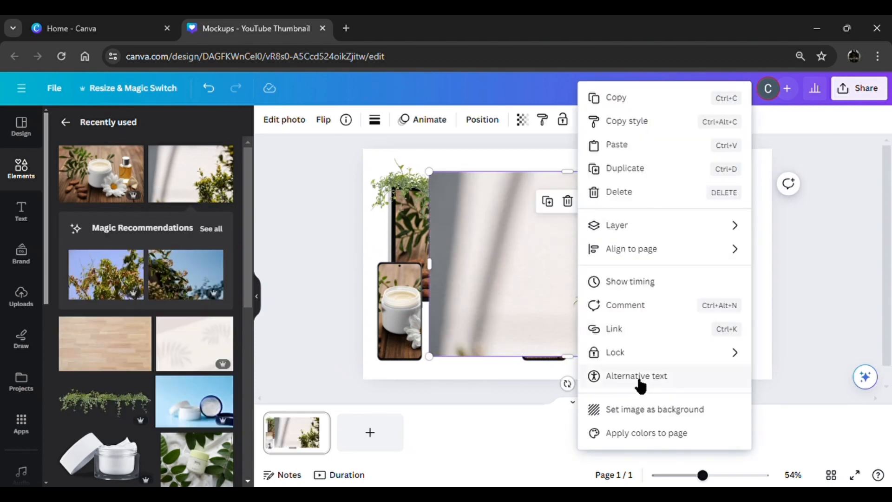
left_click(641, 408)
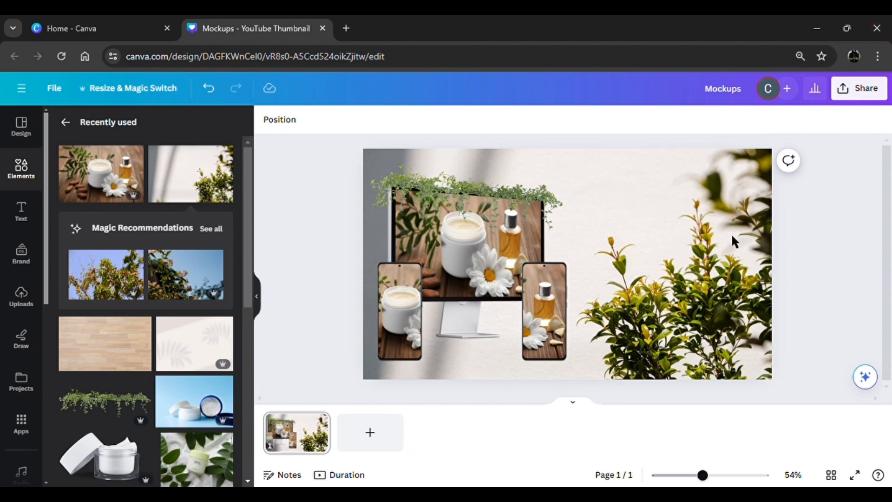
- Enlarge the background photo within its crop and shift it so the shrub sits in the page's lower-right corner
left_click(721, 244)
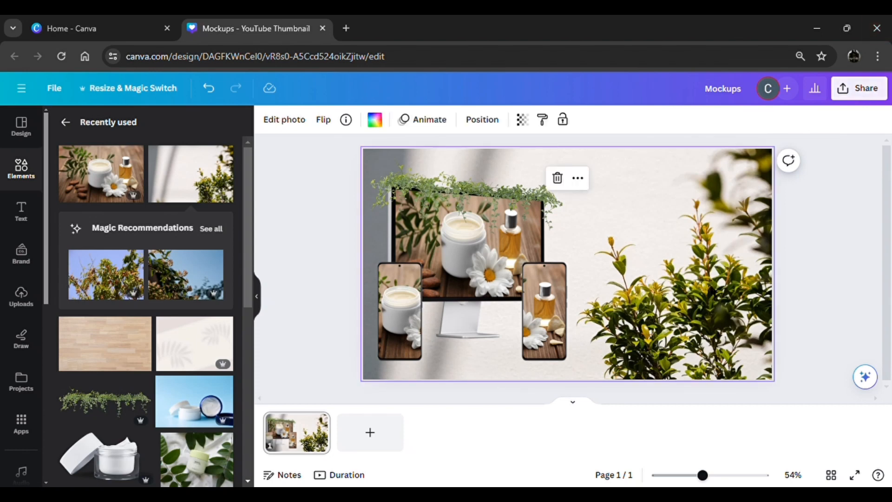
left_click_drag(703, 475, 690, 476)
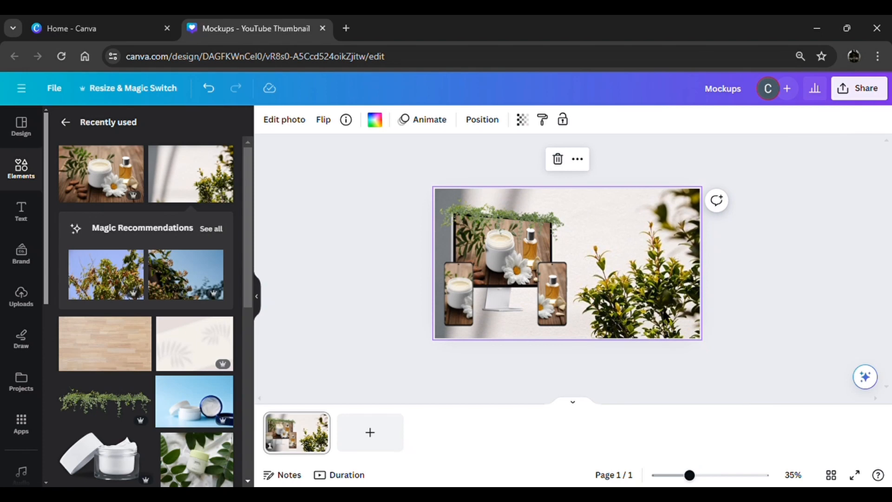
double_click(673, 320)
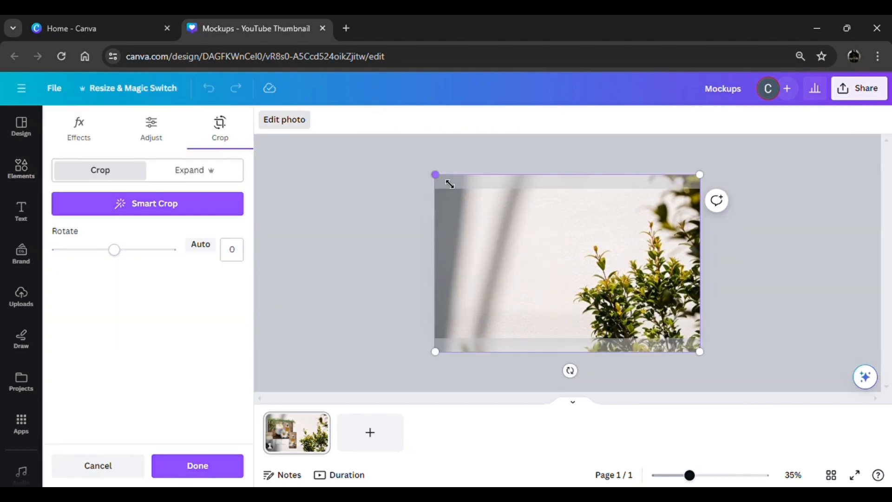
left_click_drag(450, 184, 368, 137)
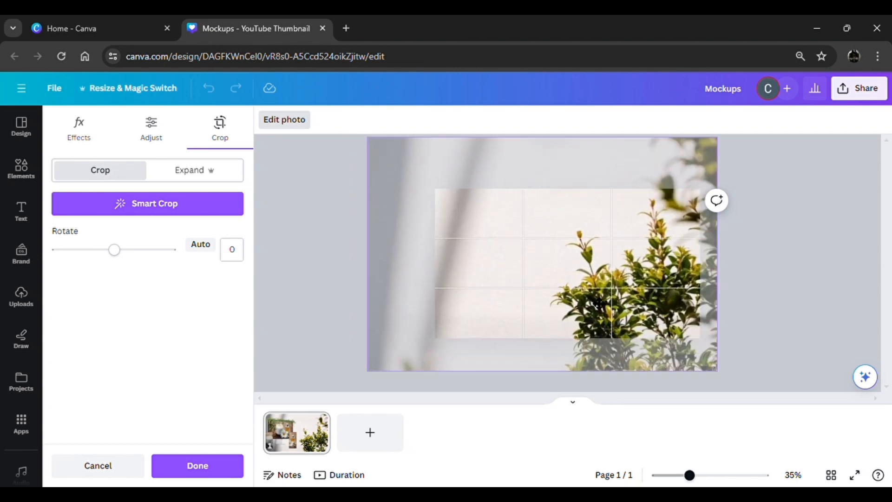
left_click_drag(599, 304, 653, 329)
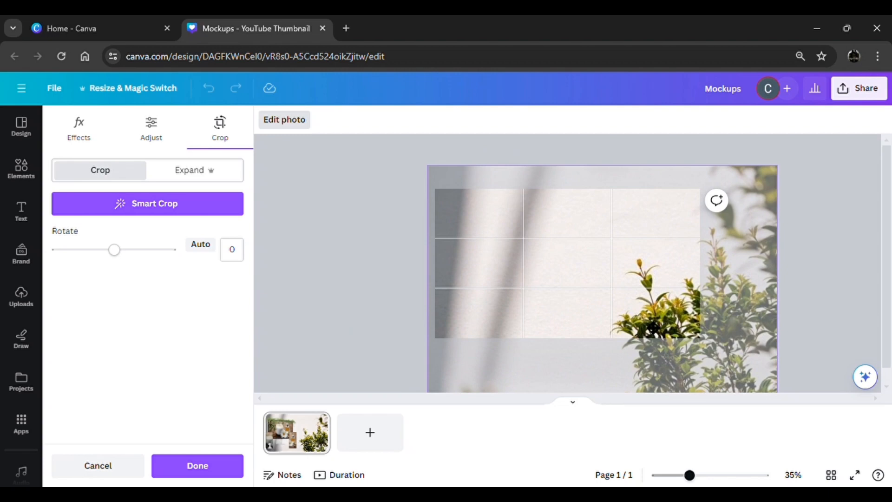
left_click(224, 470)
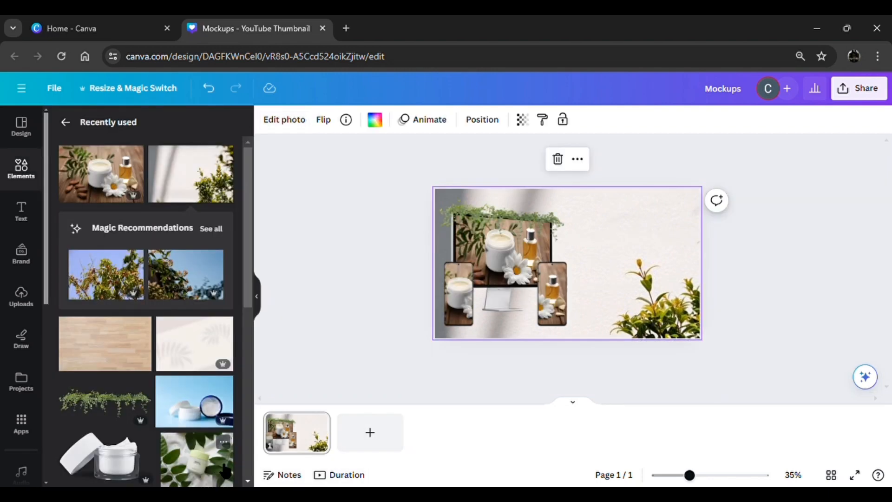
left_click(344, 372)
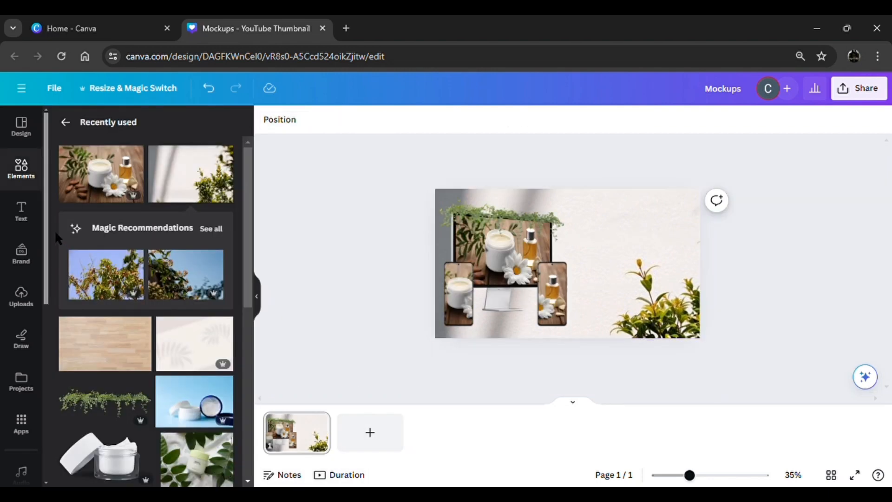
- Add a heading reading "New product" and convert it to uppercase
left_click(31, 222)
left_click(104, 266)
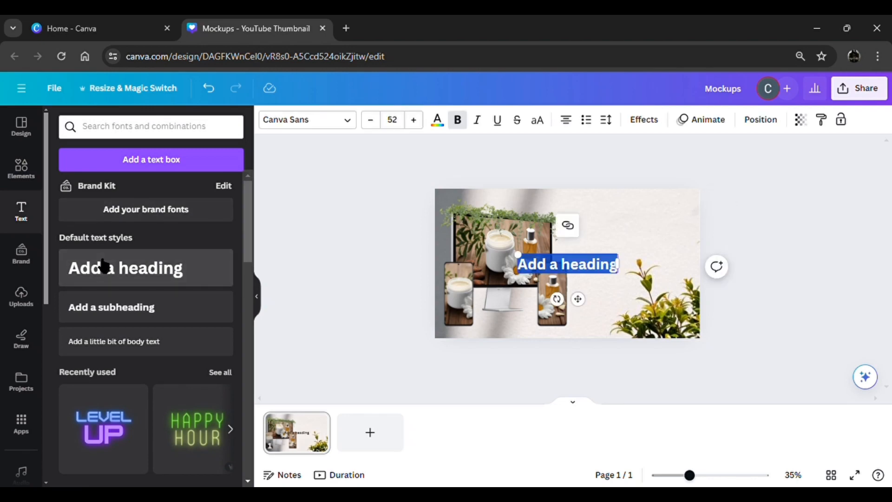
type("New")
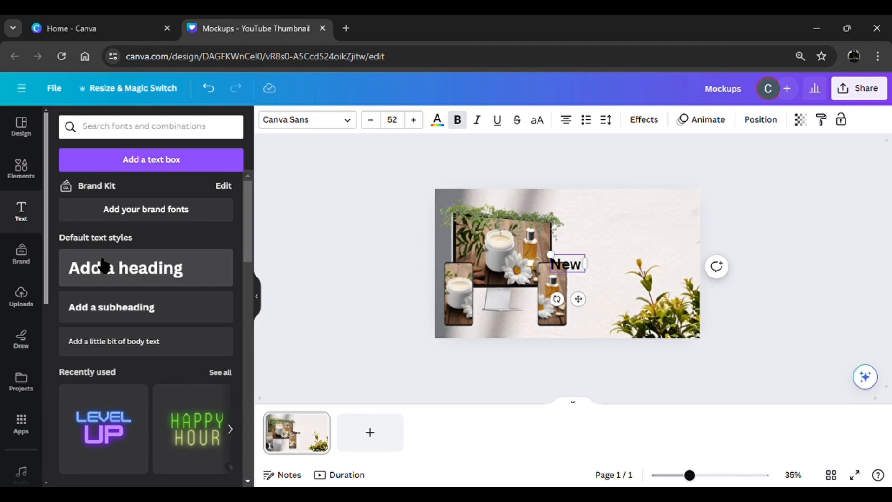
type(" pro")
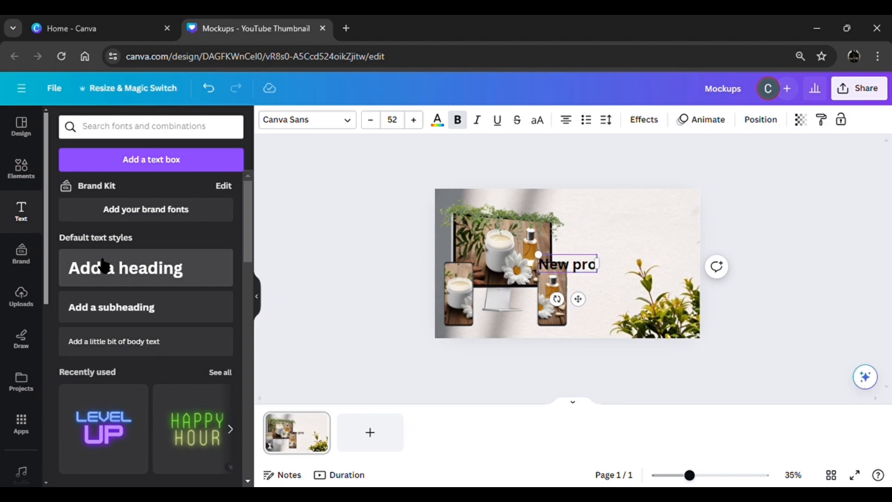
type("duct")
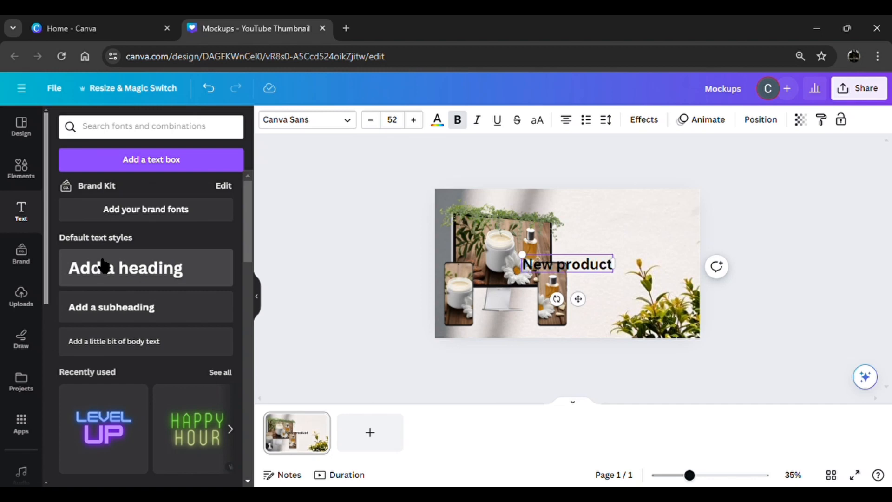
left_click(537, 120)
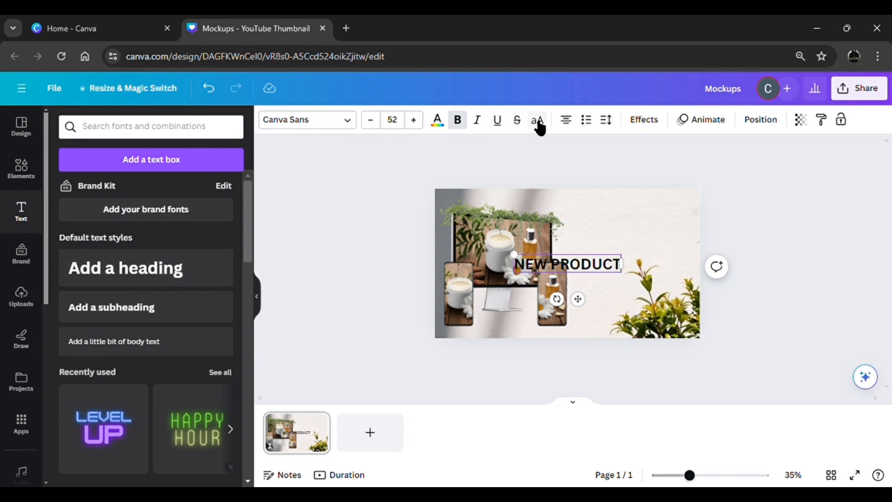
- Apply the Hollow text effect to the heading and colour it with the photo's brown #a56d2f
left_click(645, 121)
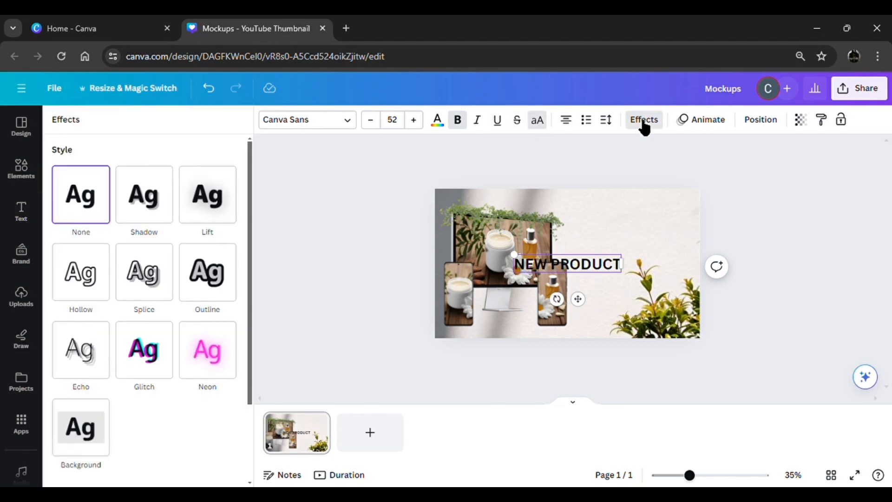
left_click(87, 290)
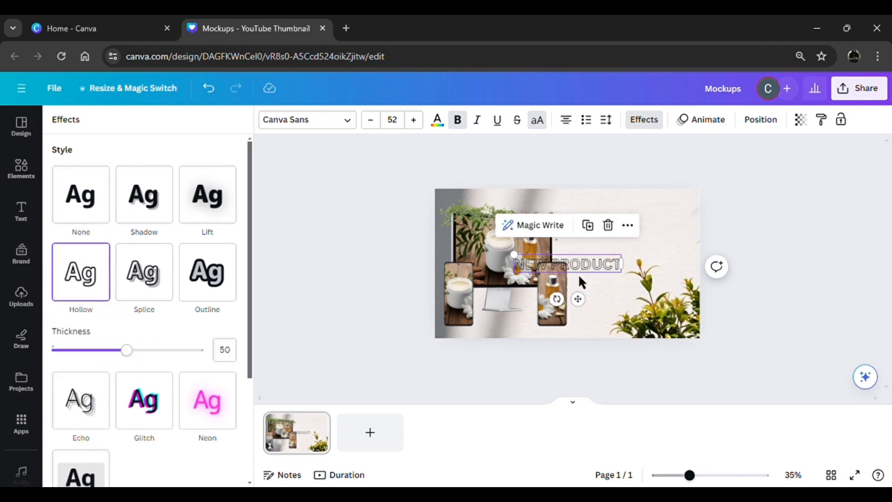
left_click(437, 121)
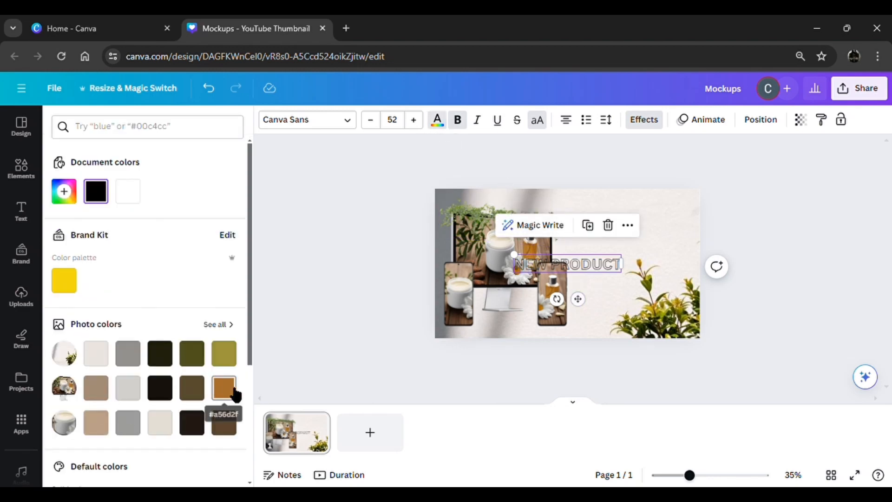
left_click(230, 392)
- Stack the heading and two duplicates at the page's upper right, and enlarge them to fill the width beside the mockups
left_click_drag(589, 308, 662, 289)
left_click(661, 180)
left_click(660, 208)
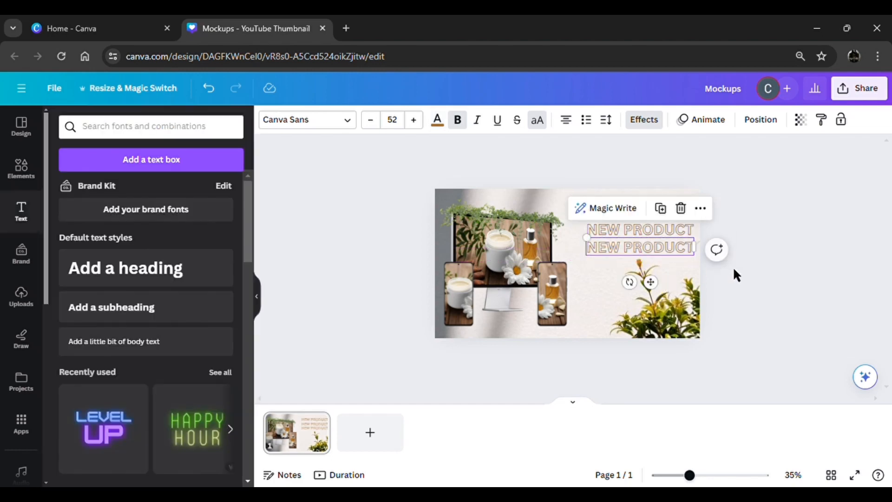
left_click_drag(734, 269, 590, 194)
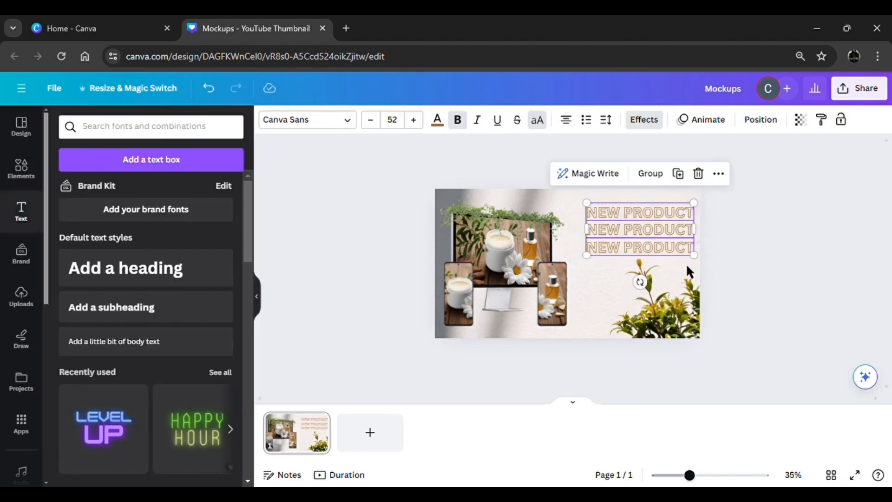
left_click_drag(697, 263, 675, 257)
- Select all the mockups with the ivy and enlarge them slightly toward the page's lower edge
left_click_drag(409, 346, 549, 204)
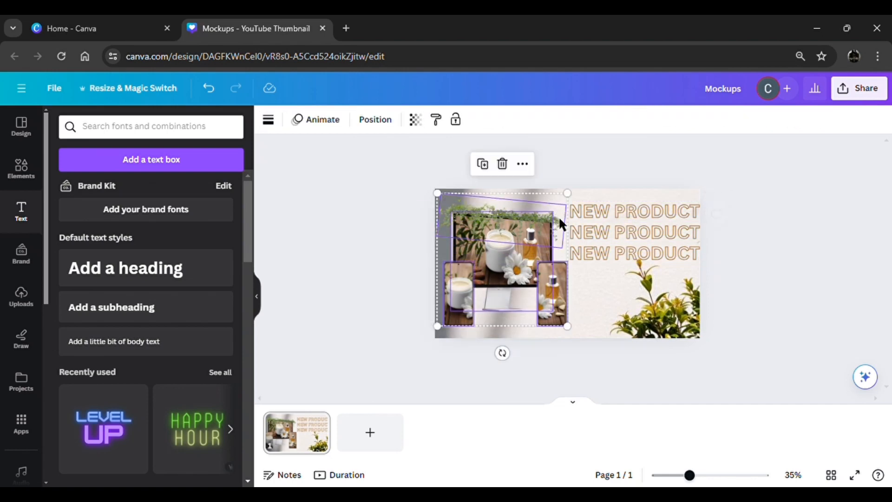
left_click_drag(575, 333, 583, 341)
left_click(358, 324)
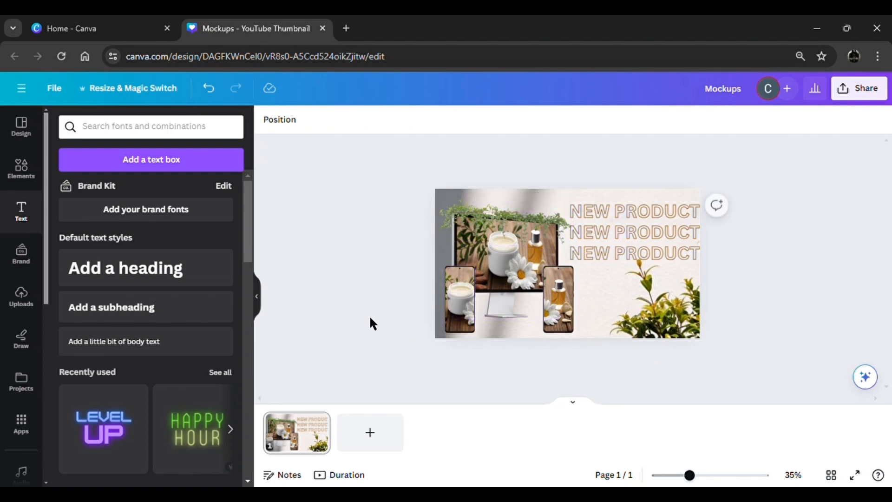